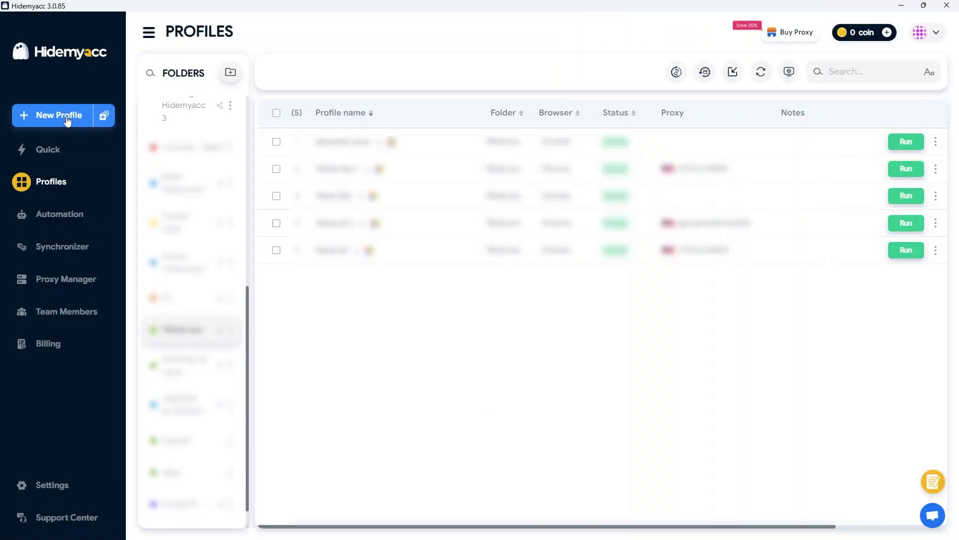
- Start a new profile and place it in the TikTok folder
left_click(59, 116)
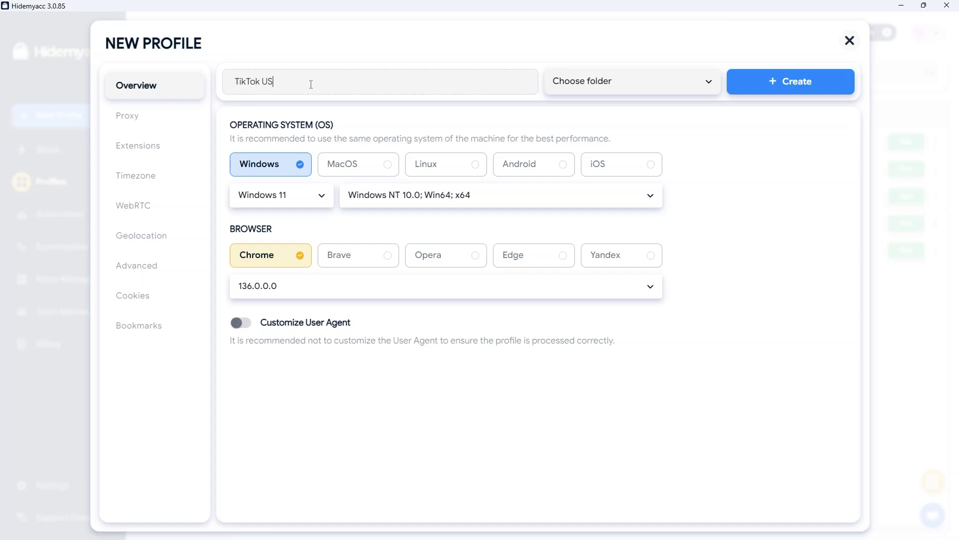
left_click(694, 82)
left_click(628, 213)
- Keep the Windows and Chrome 136 defaults, and set the proxy type to Your Proxy
left_click(315, 198)
left_click(322, 195)
left_click(651, 196)
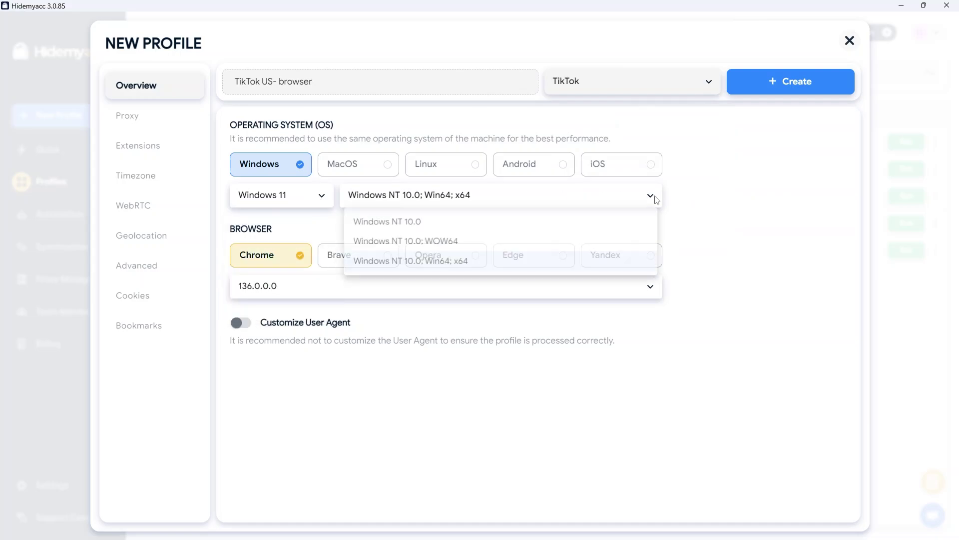
left_click(739, 195)
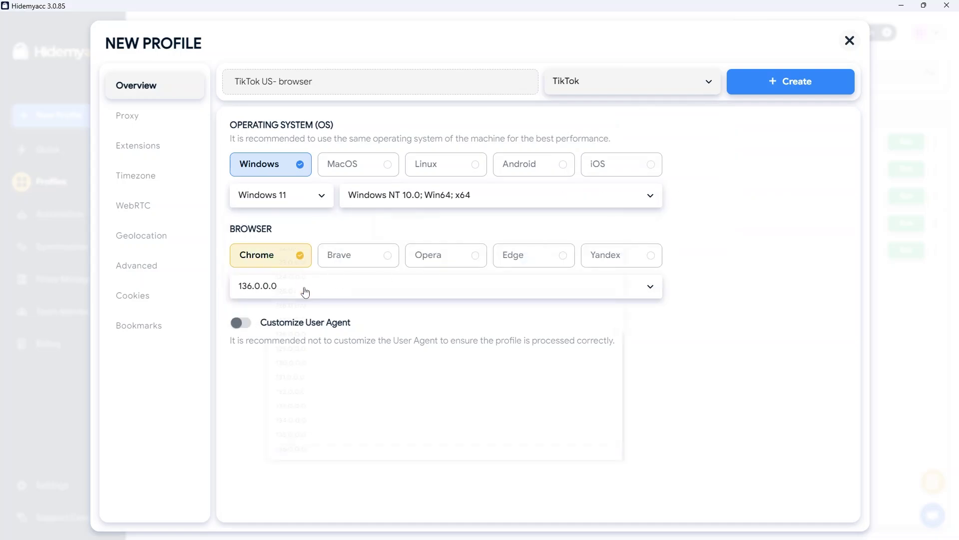
left_click(732, 282)
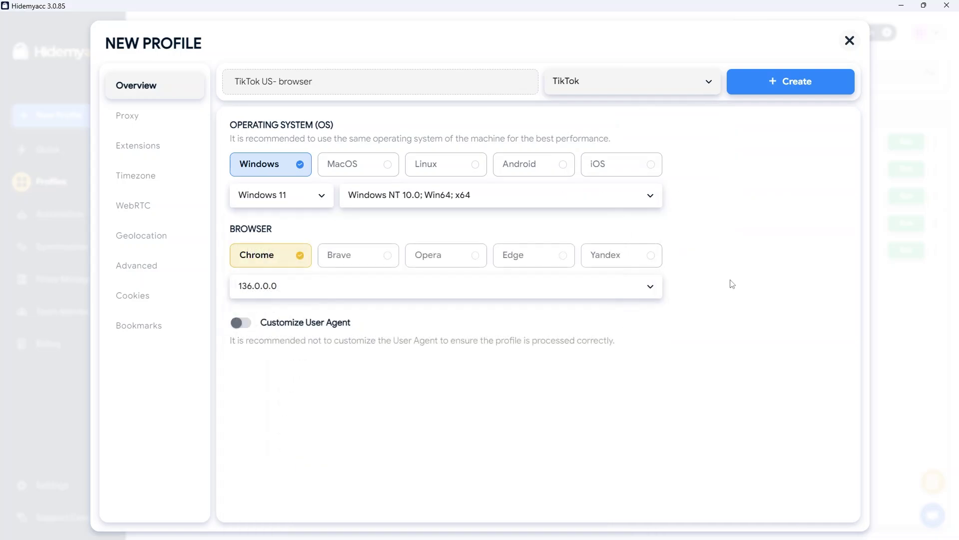
left_click(146, 118)
left_click(398, 148)
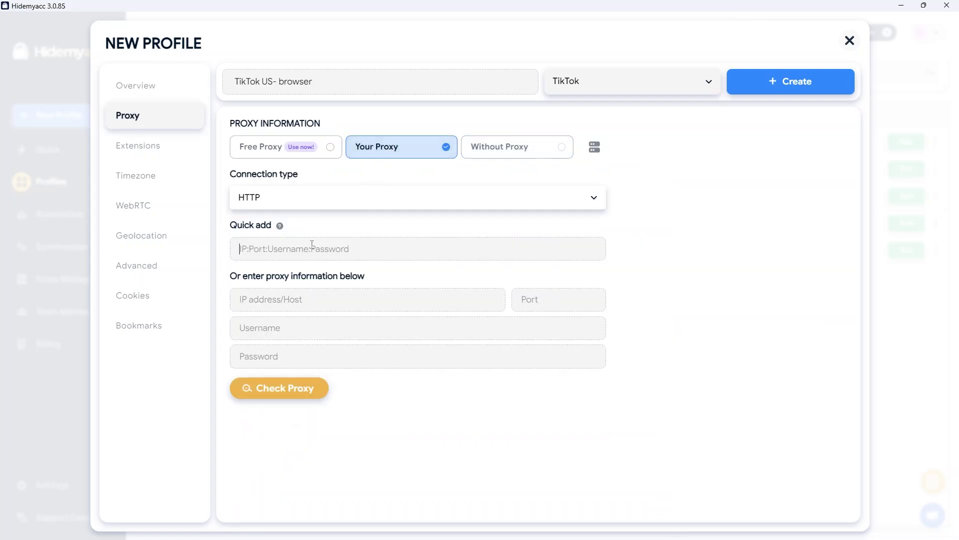
- Paste and verify the US proxy, then review the extension, timezone, WebRTC and geolocation settings
key("ctrl+v")
left_click(299, 390)
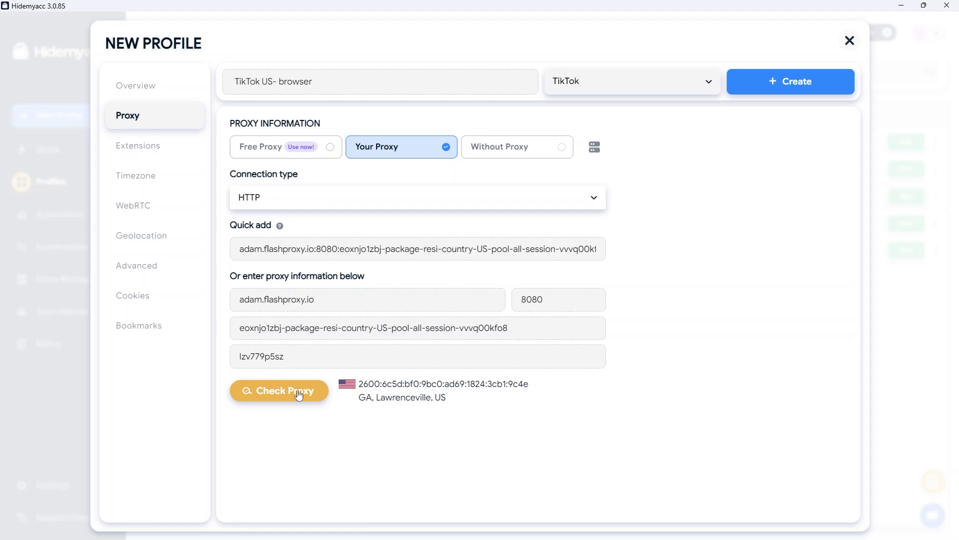
left_click(151, 151)
left_click(150, 176)
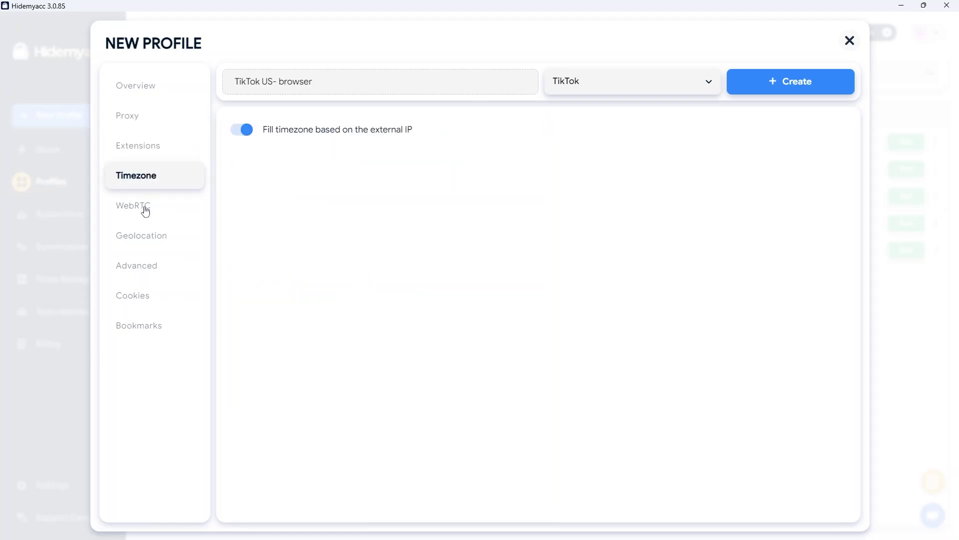
left_click(145, 209)
left_click(149, 249)
- Keep hardware concurrency and device memory at 4 in the advanced fingerprint settings
left_click(145, 266)
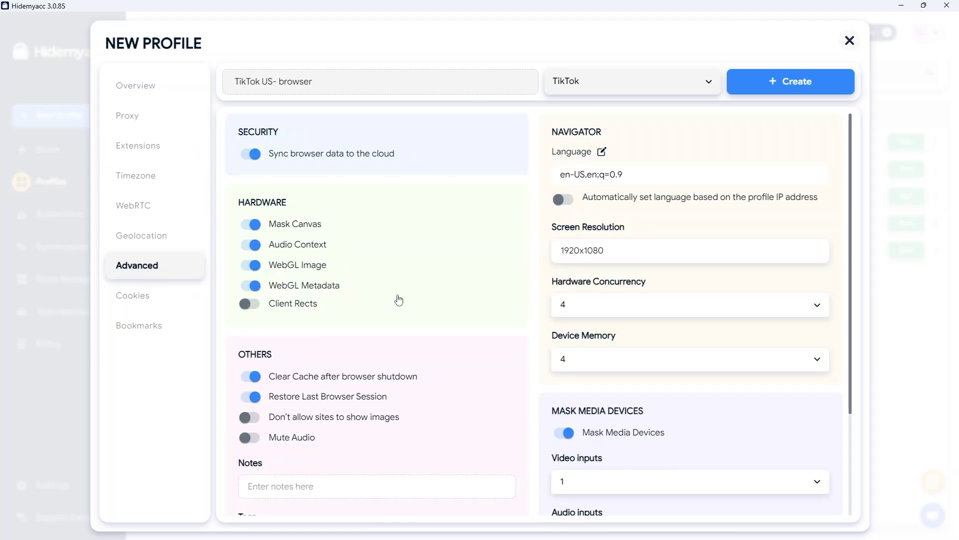
scroll(826, 251, "down", 1)
left_click(820, 246)
left_click(820, 247)
left_click(818, 300)
left_click(817, 300)
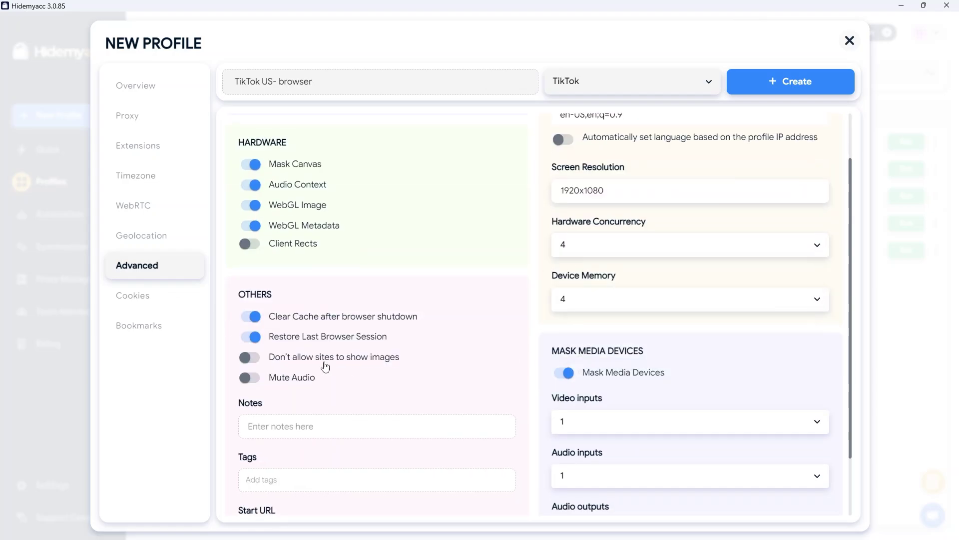
- Review the cookie and bookmark settings, create the profile, and open the Synchronizer
left_click(134, 302)
left_click(139, 327)
left_click(789, 83)
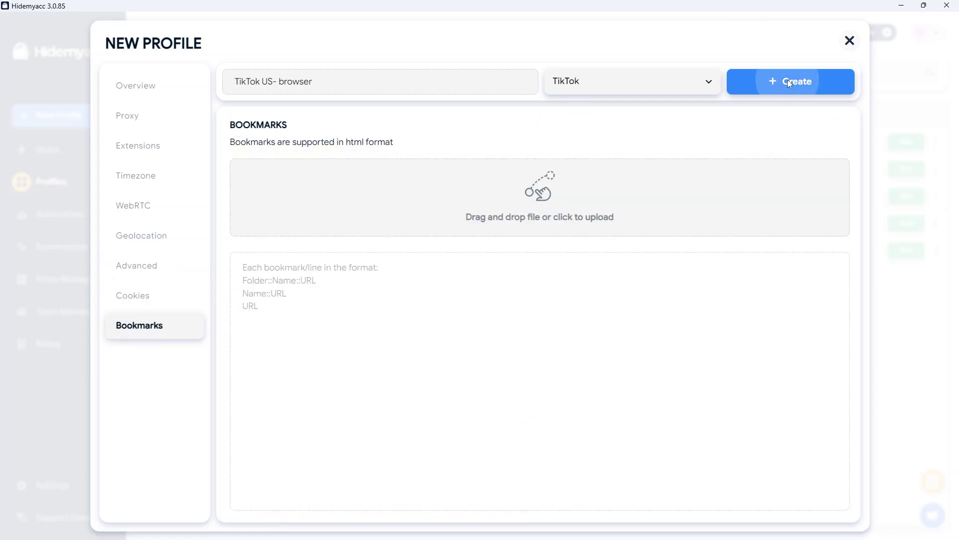
left_click(788, 83)
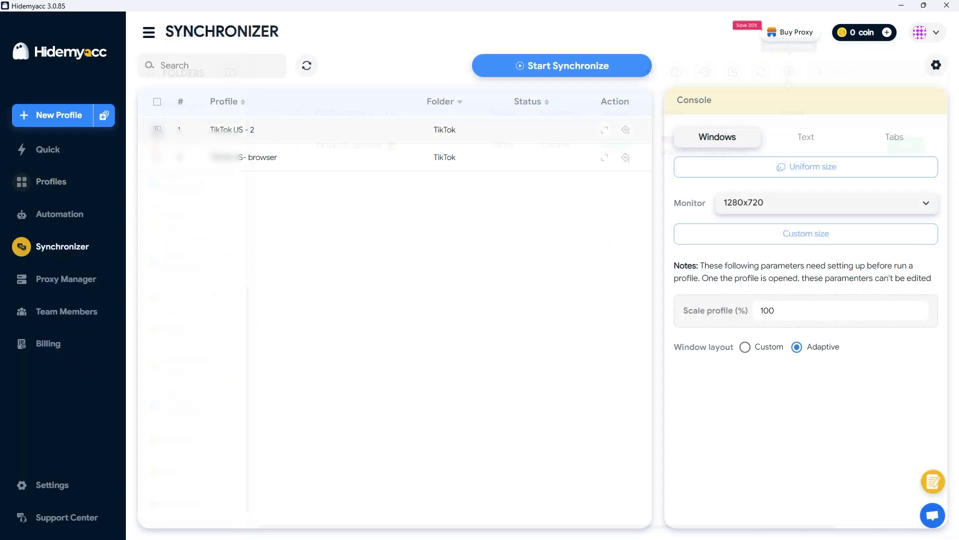
- Make TikTok US - 2 the main profile and start synchronizing both TikTok profiles
left_click(157, 130)
left_click(581, 66)
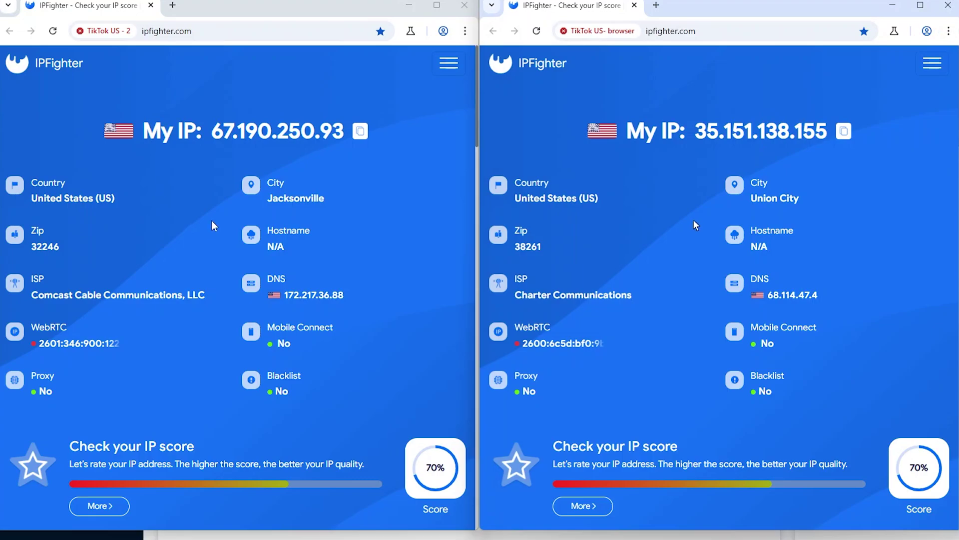
scroll(213, 220, "down", 2)
scroll(213, 223, "down", 3)
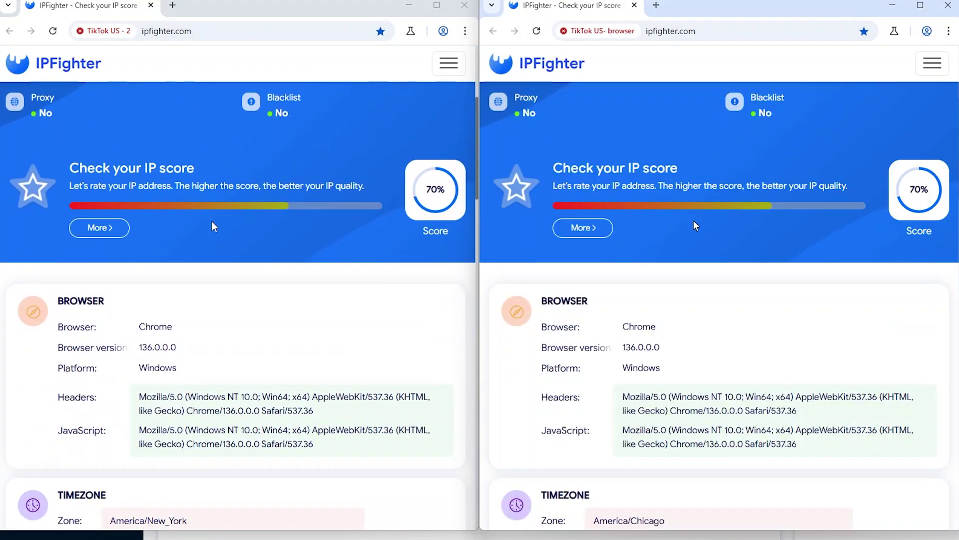
scroll(212, 222, "down", 2)
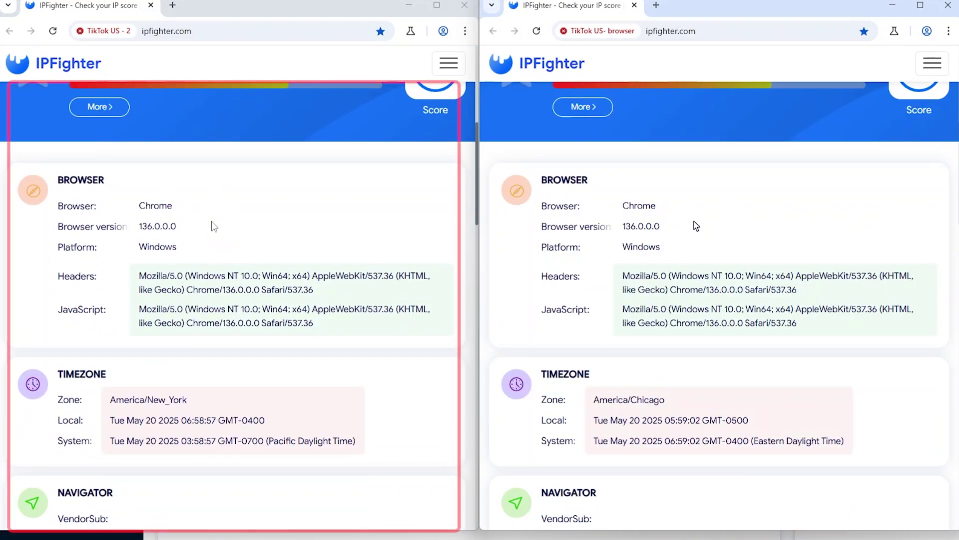
scroll(212, 221, "down", 2)
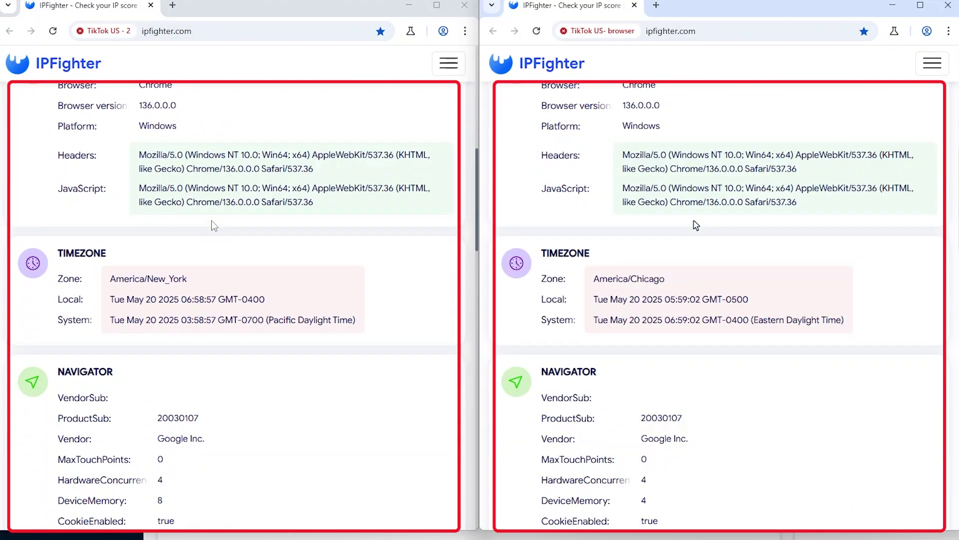
scroll(211, 220, "down", 4)
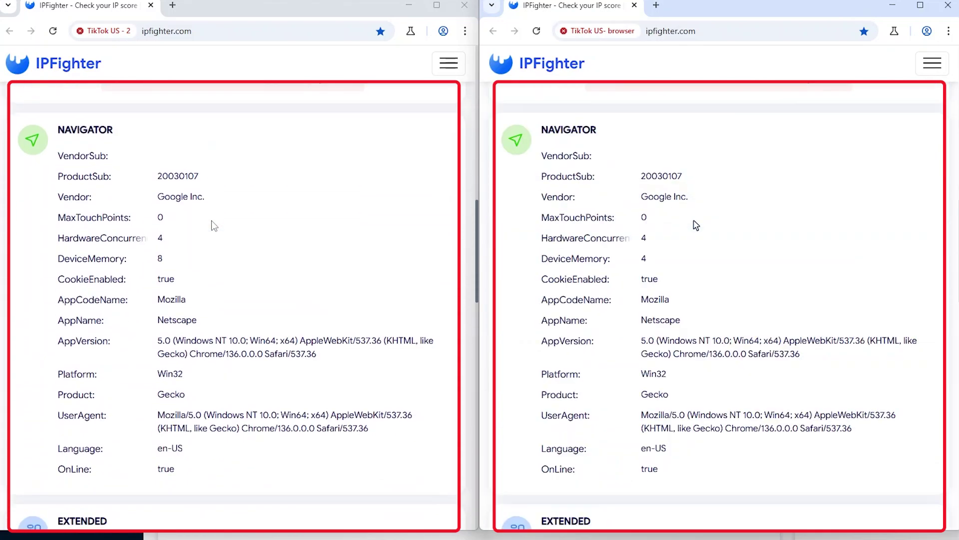
scroll(212, 220, "down", 2)
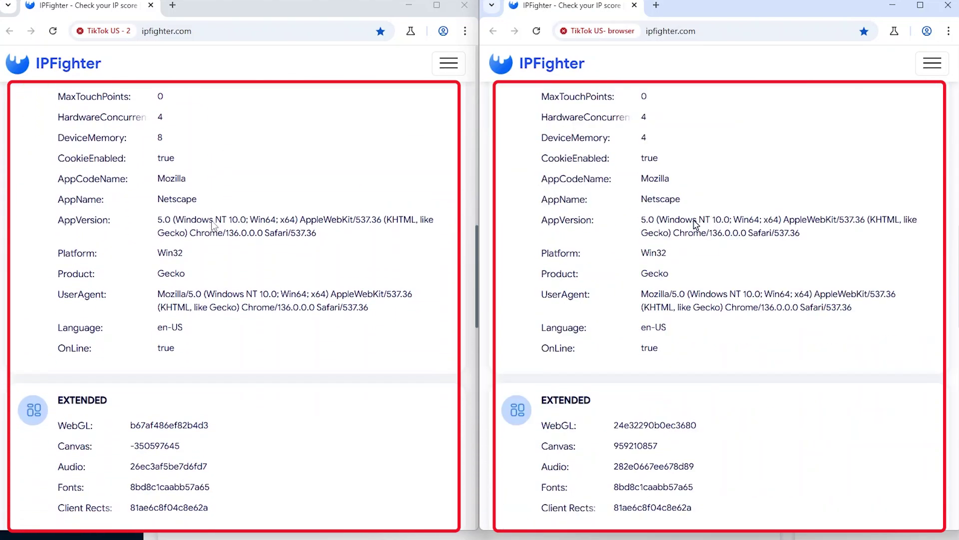
scroll(212, 224, "down", 2)
scroll(211, 220, "down", 4)
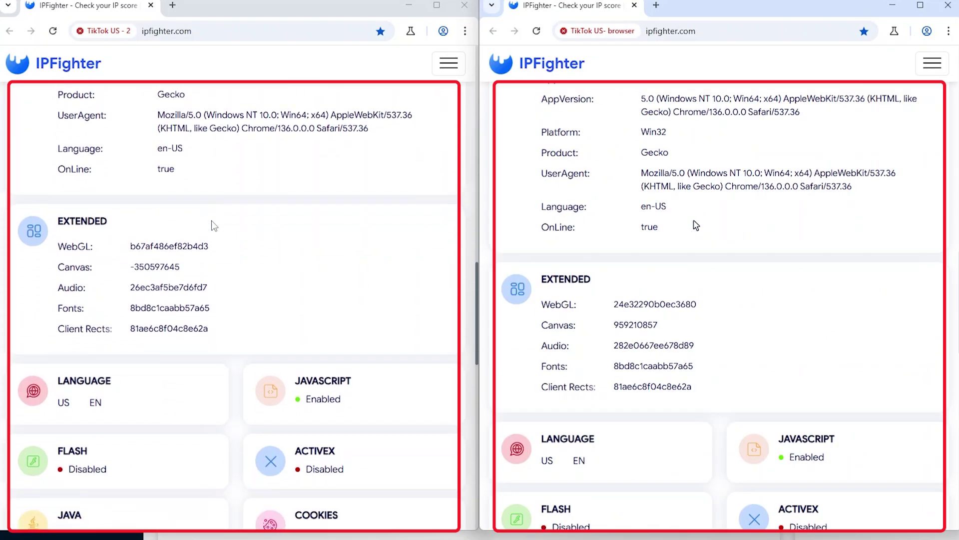
scroll(211, 220, "down", 4)
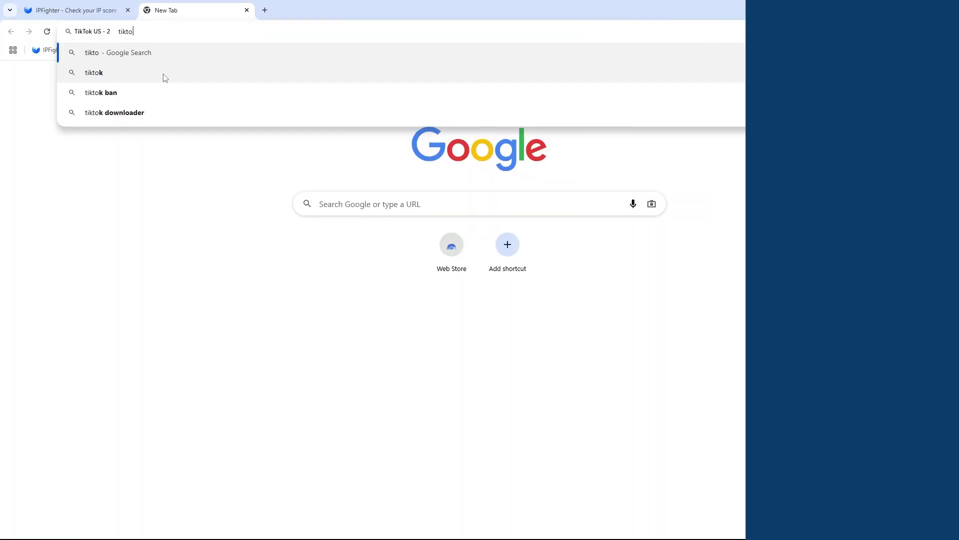
- Go to tiktok.com and bring up the Log in window over the Explore page
type("k.com")
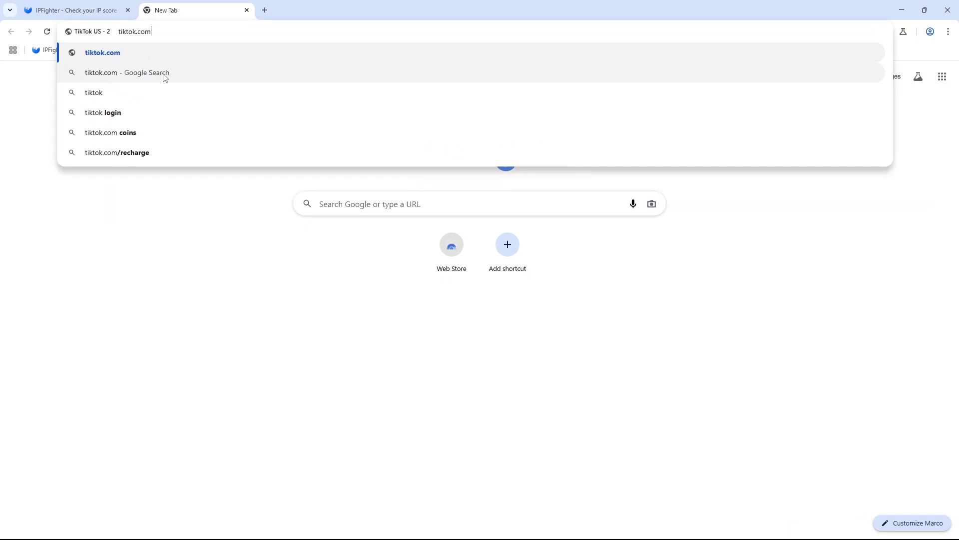
key("Return")
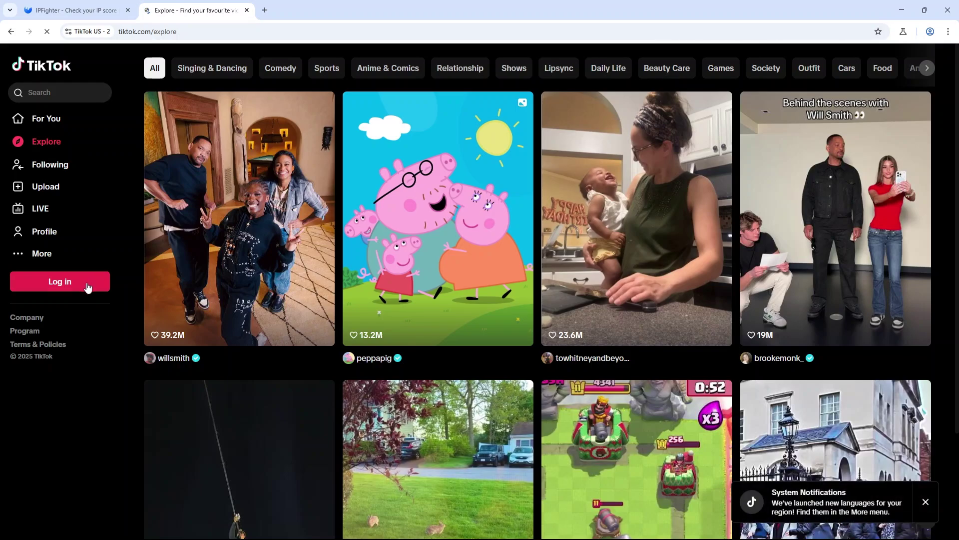
left_click(87, 284)
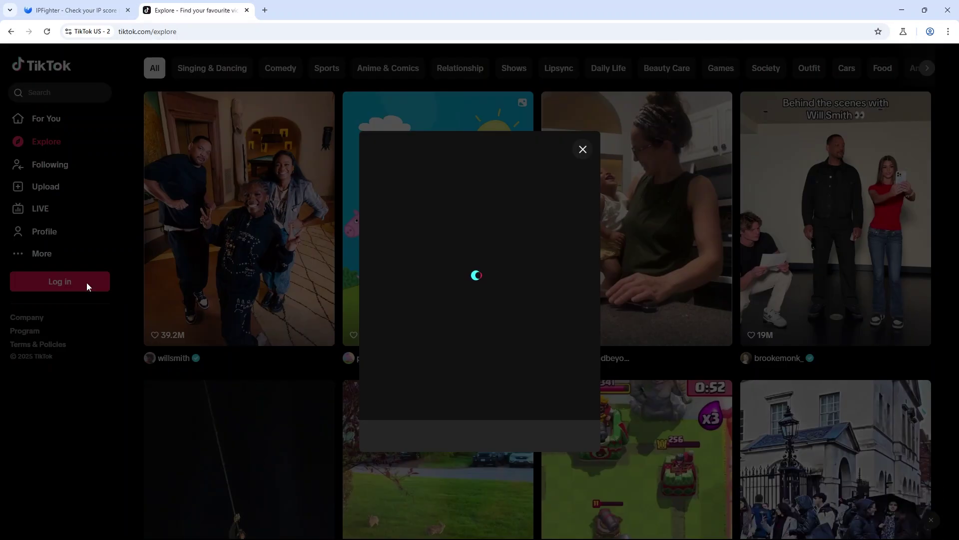
- Switch to phone-or-email sign-up and set the birthday to March 12, 1996
left_click(523, 437)
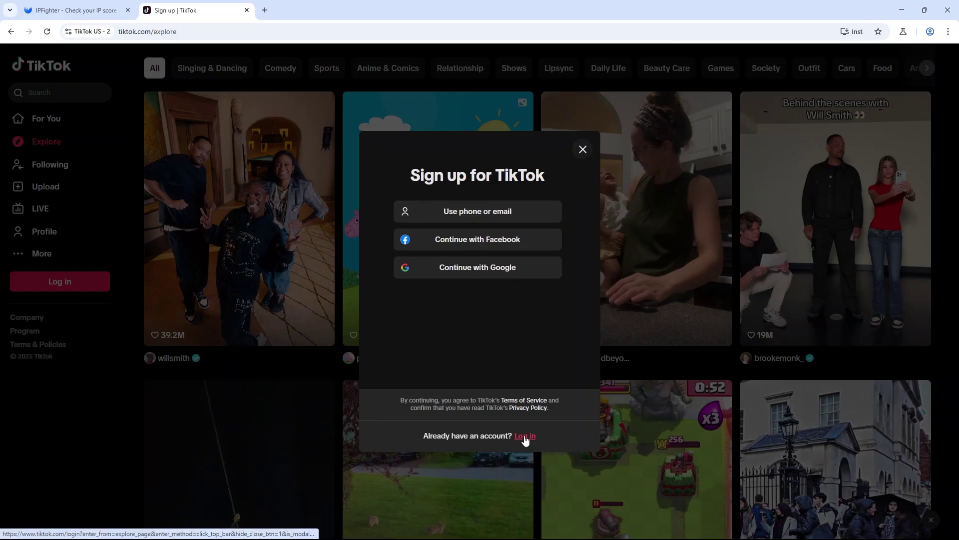
left_click(515, 216)
left_click(442, 223)
left_click(403, 274)
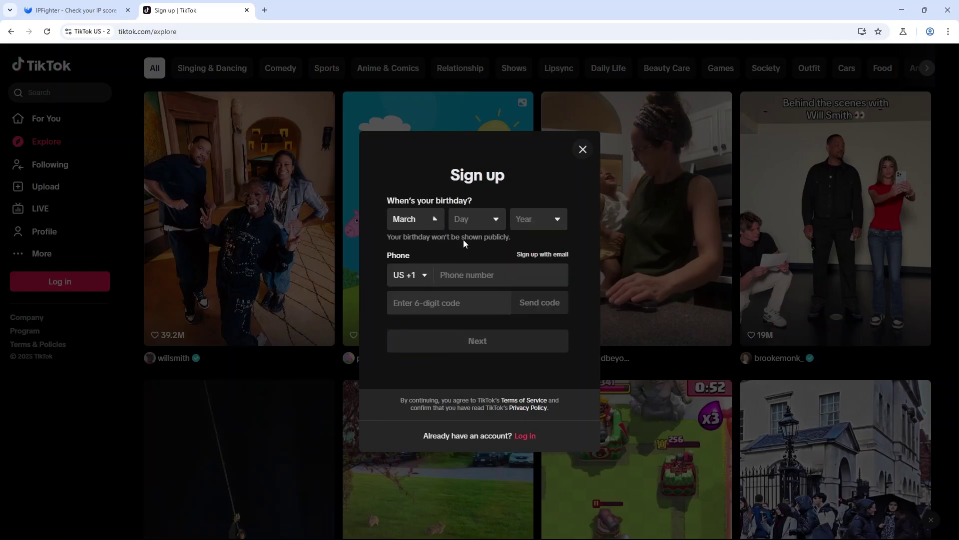
left_click(470, 220)
scroll(478, 320, "down", 2)
left_click(479, 330)
left_click(553, 221)
scroll(546, 327, "down", 3)
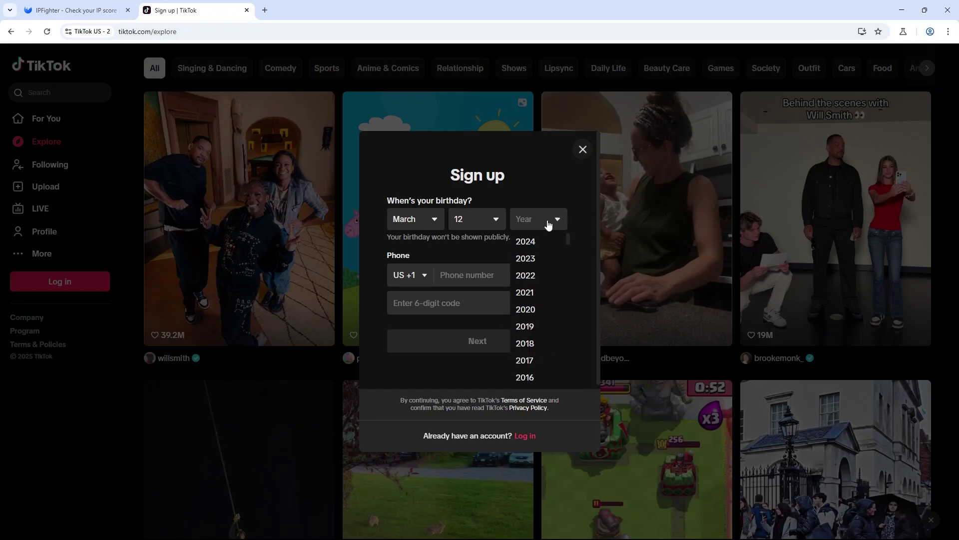
scroll(547, 330, "down", 3)
scroll(545, 334, "down", 5)
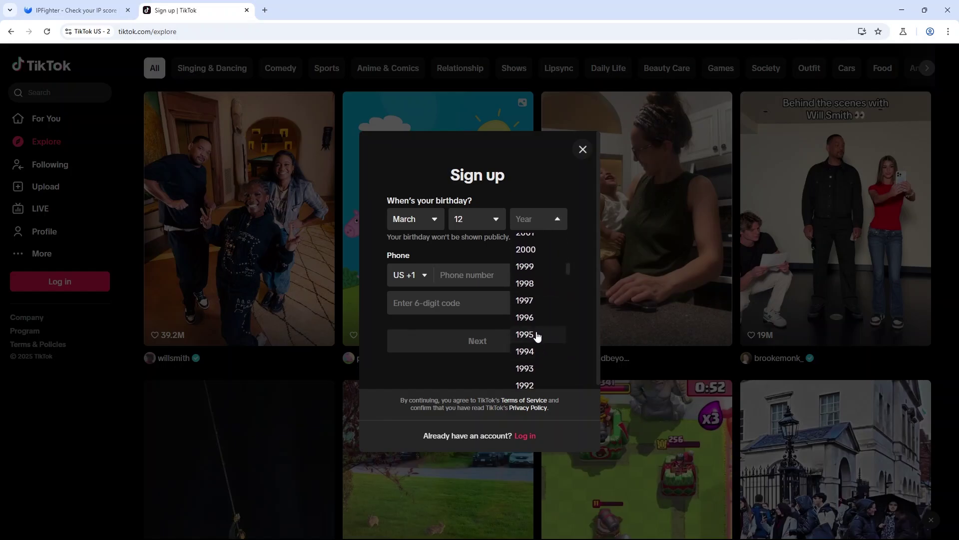
left_click(537, 319)
- Enter the email and account password, then send, paste and submit the verification code
left_click(525, 263)
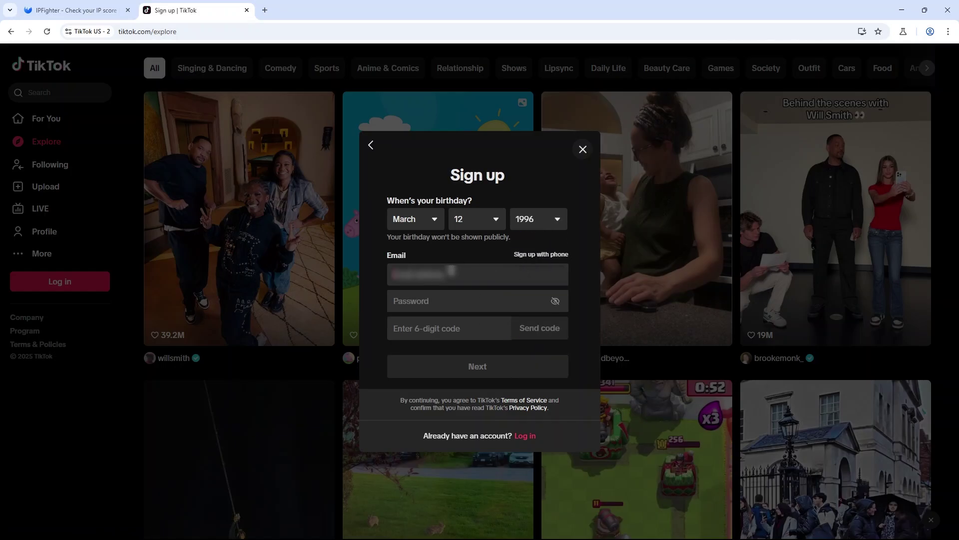
type("****")
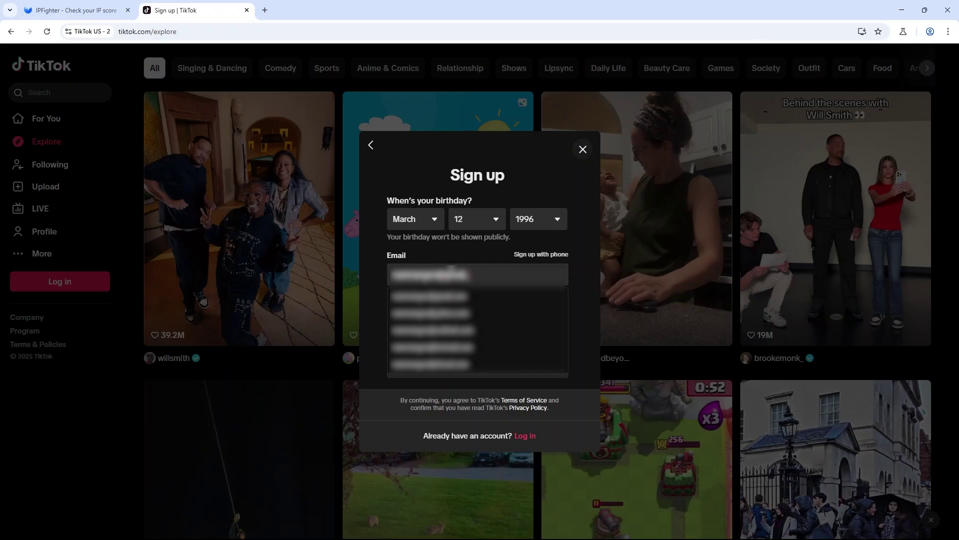
left_click(446, 297)
left_click(446, 300)
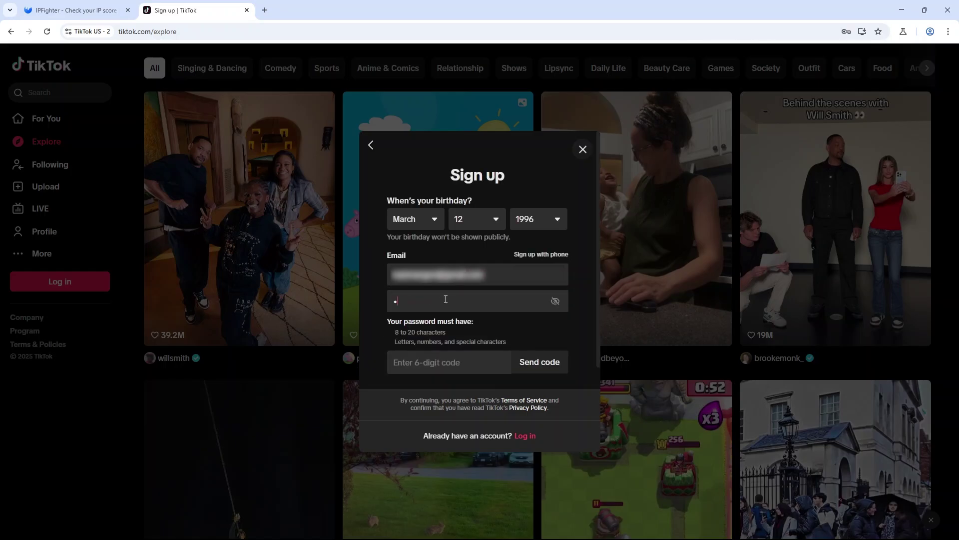
left_click(555, 301)
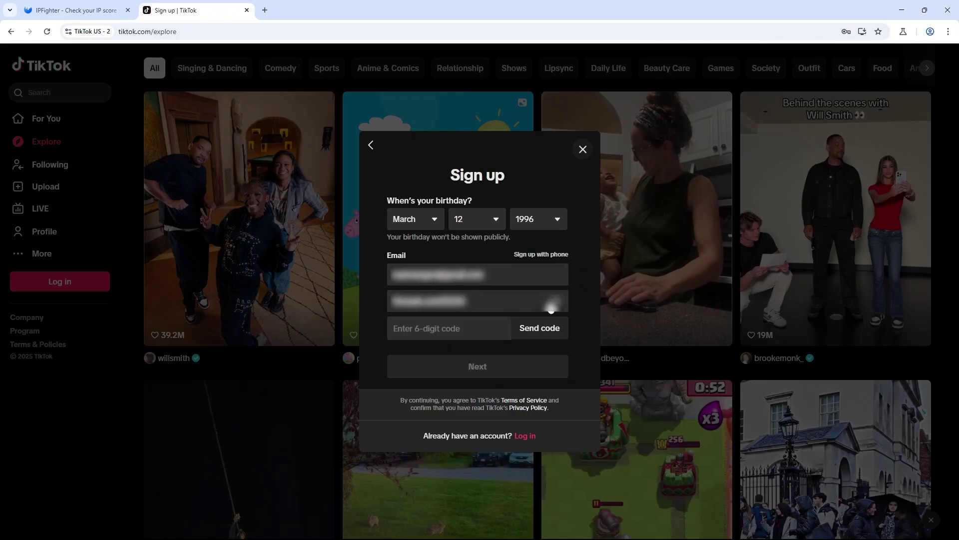
left_click(556, 301)
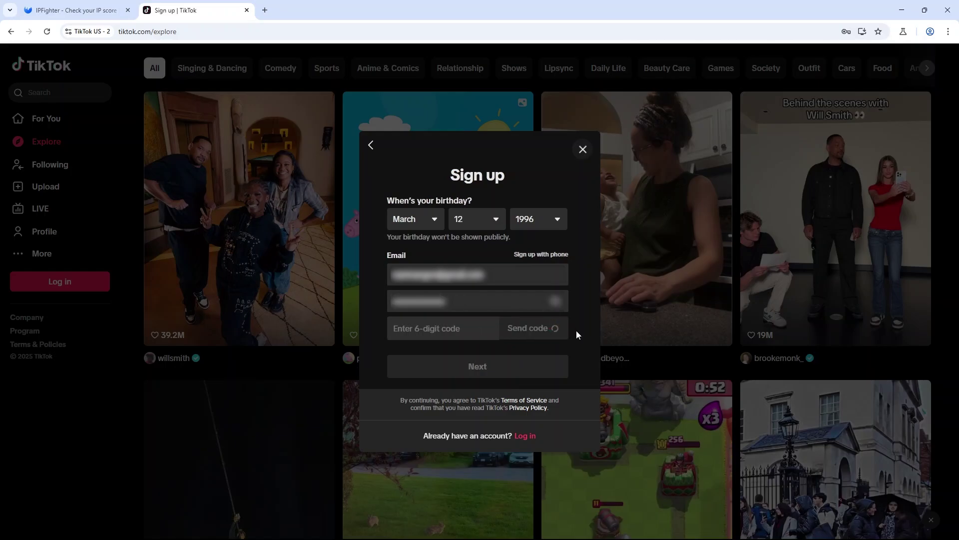
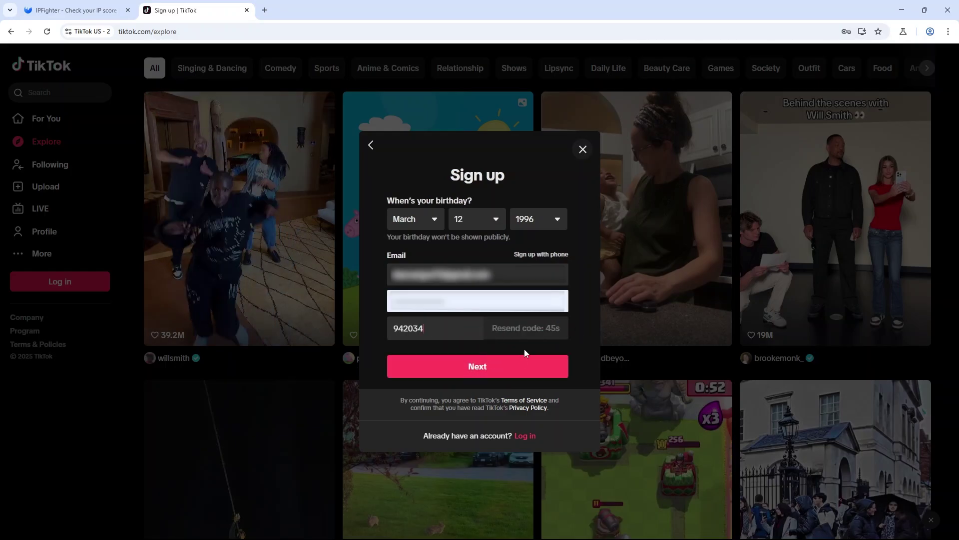
left_click(525, 364)
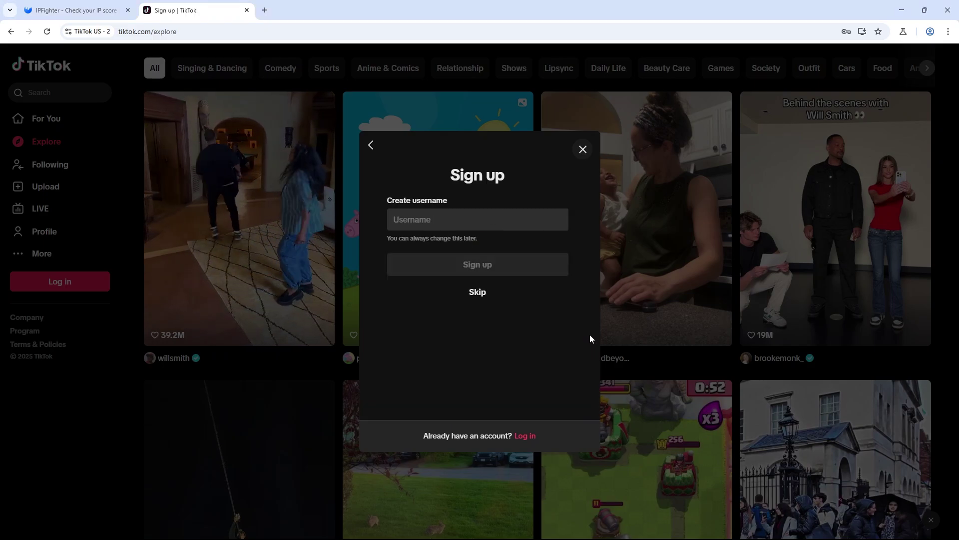
- Save the login in the browser, pick a valid suggested username, and complete sign-up
left_click(822, 182)
type("daucangonmax2")
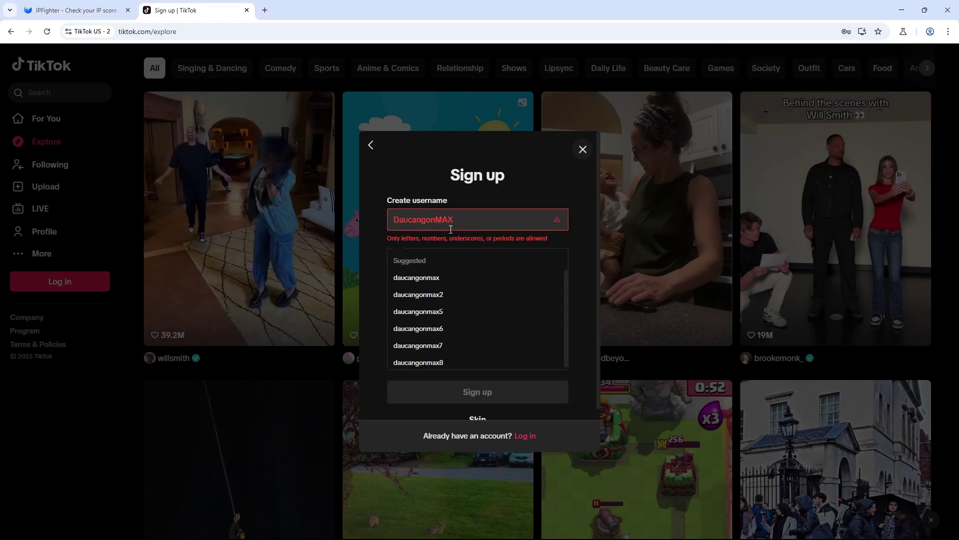
left_click(447, 294)
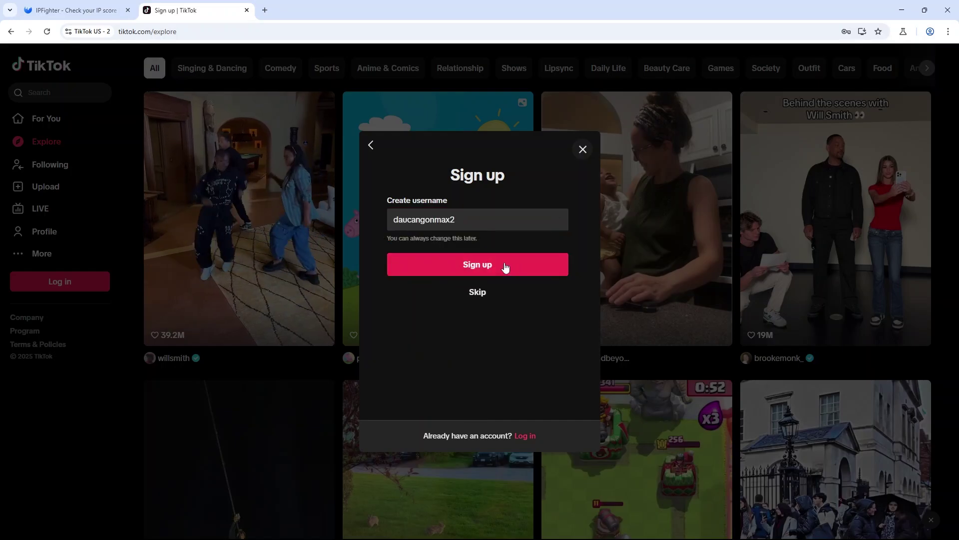
left_click(505, 266)
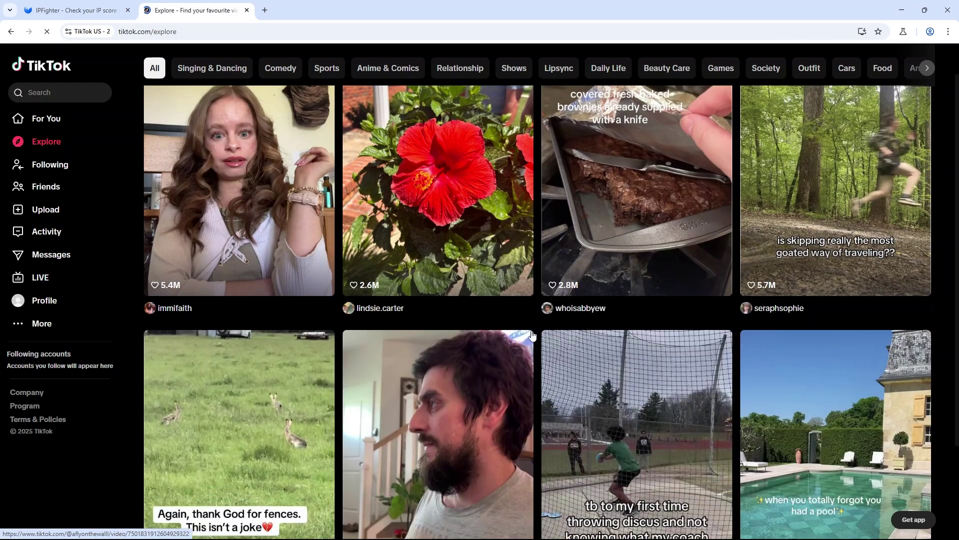
- Open the profile, dismiss the notifications prompt, view Favorites and Liked, then open Edit profile
scroll(505, 324, "down", 3)
left_click(50, 301)
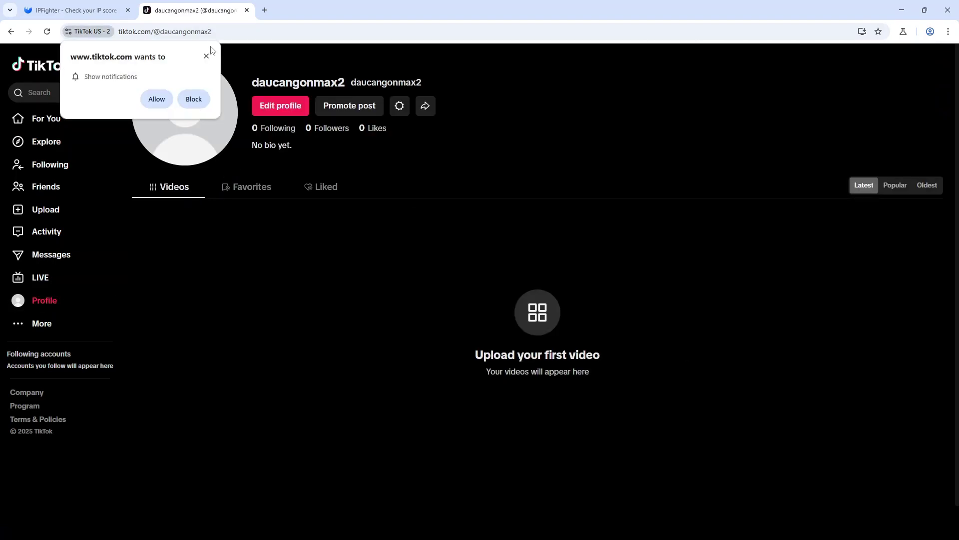
left_click(206, 55)
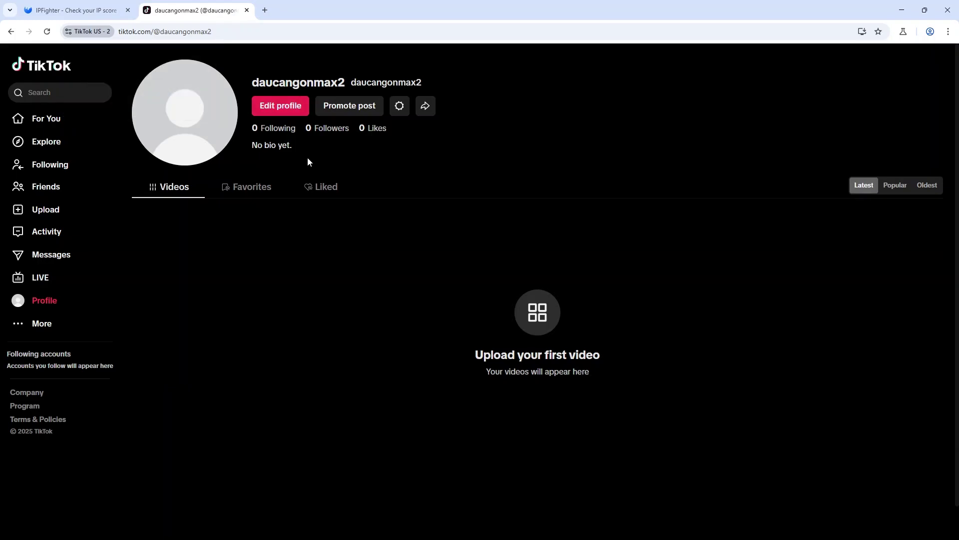
left_click(263, 197)
left_click(338, 197)
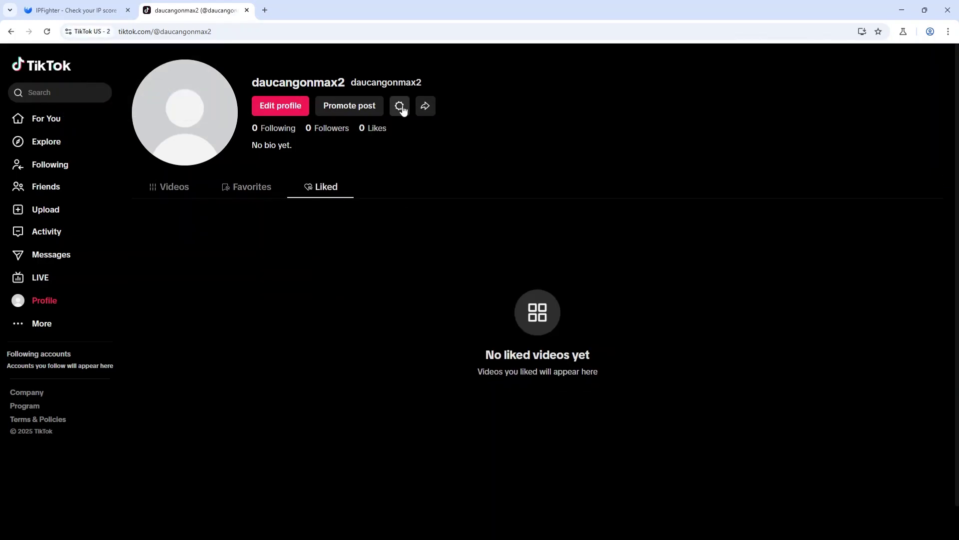
left_click(293, 110)
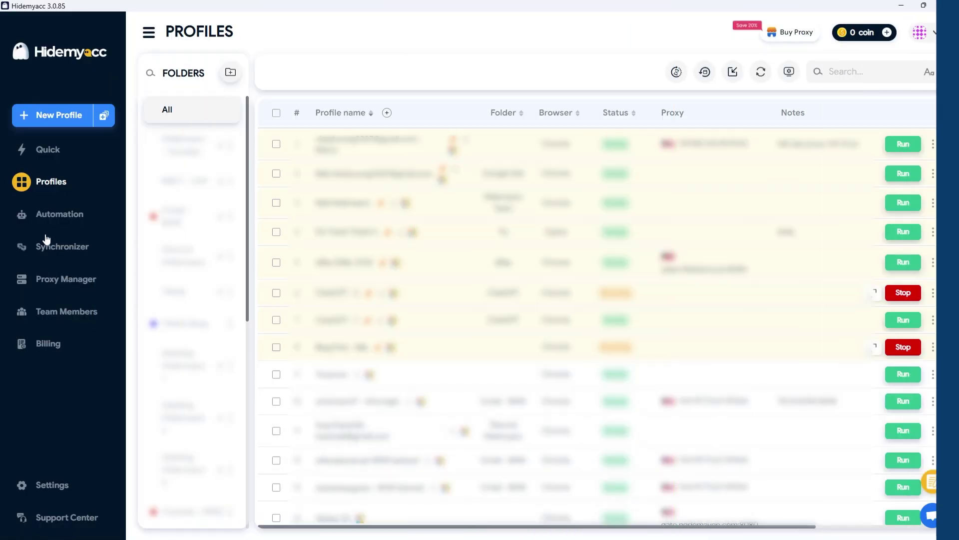
- Open Automation and filter the system scripts by 'tiktok'
left_click(48, 218)
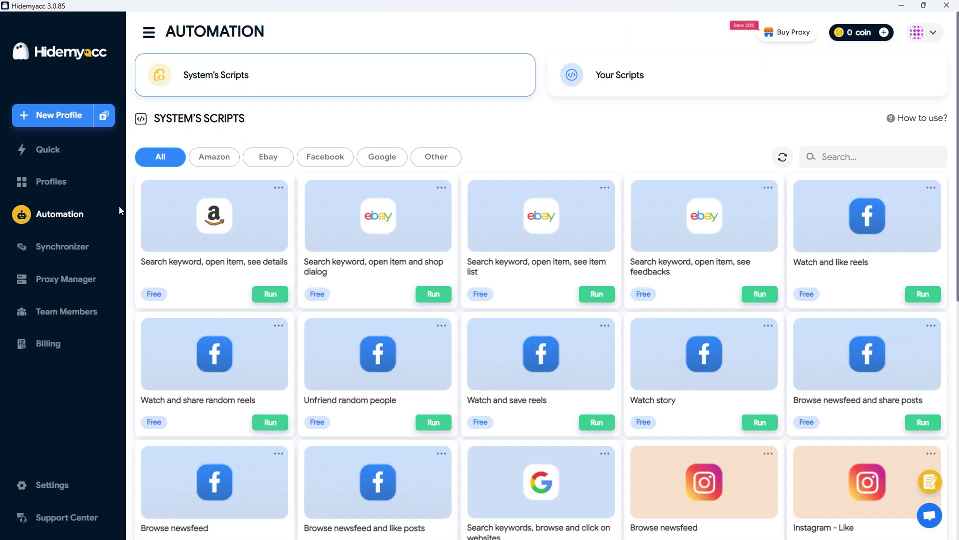
left_click(849, 152)
type("tiktok.com")
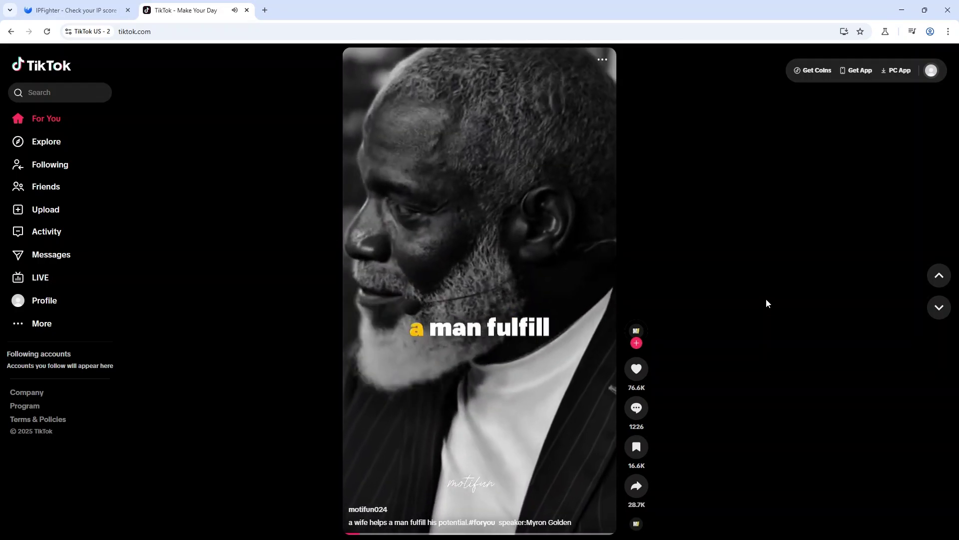
- Scroll ahead through four For You videos until 'Me as a kid at 3am.' plays
scroll(766, 300, "down", 1)
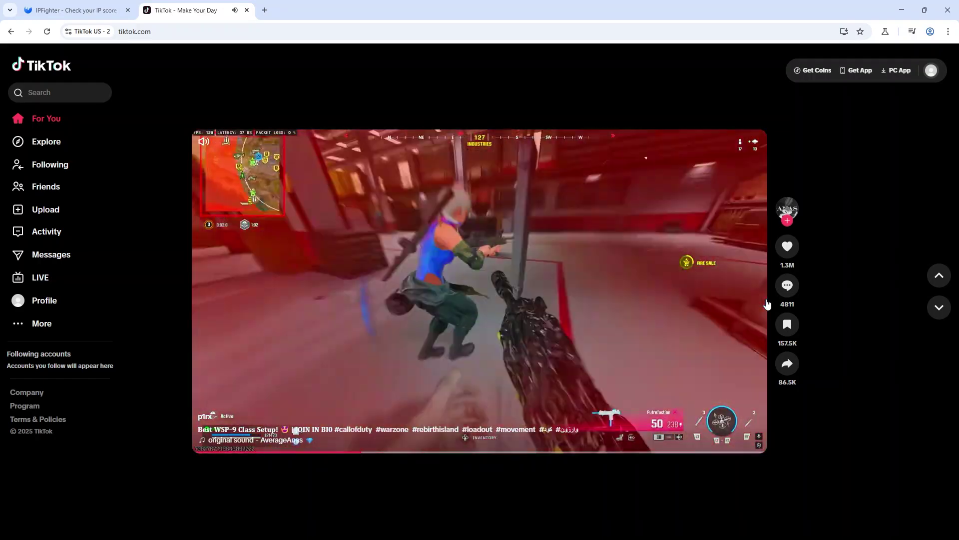
scroll(767, 304, "down", 1)
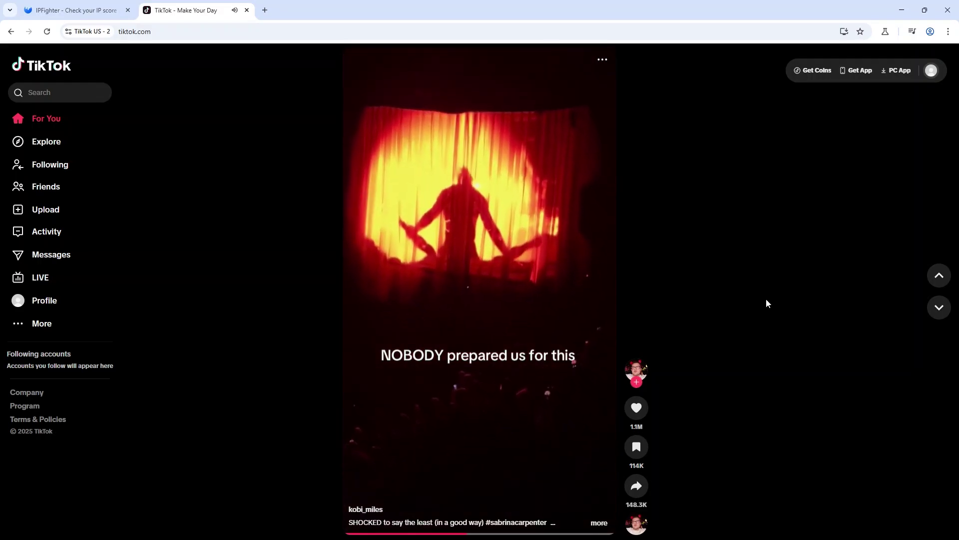
scroll(767, 303, "down", 1)
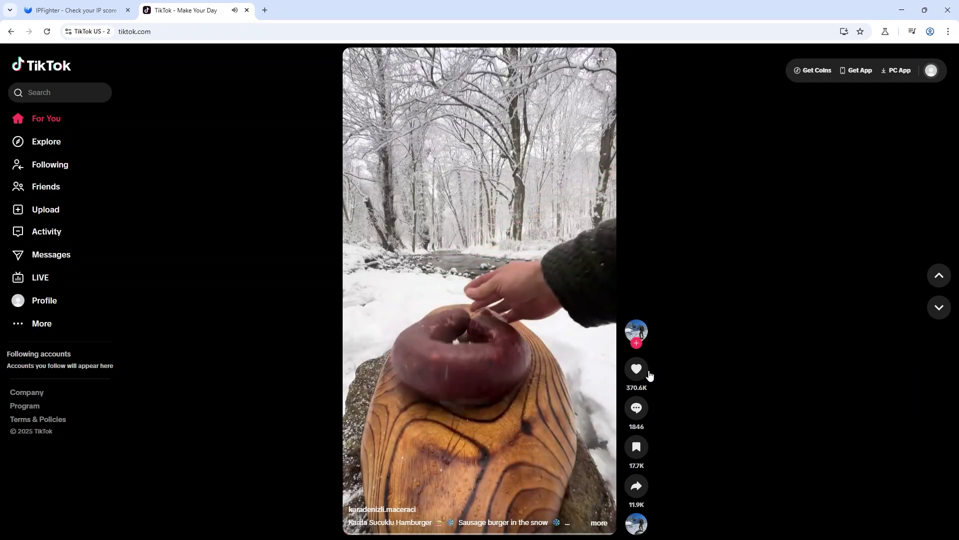
scroll(745, 306, "down", 1)
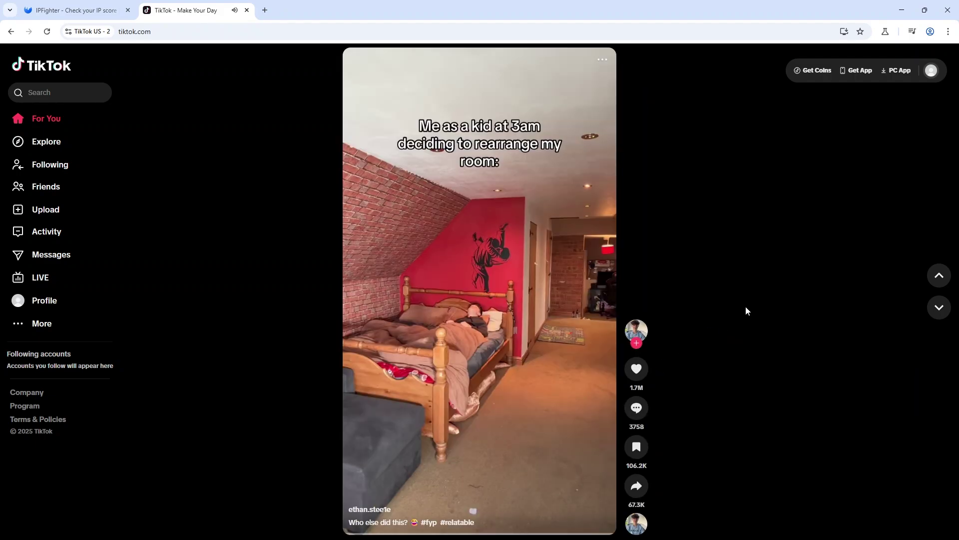